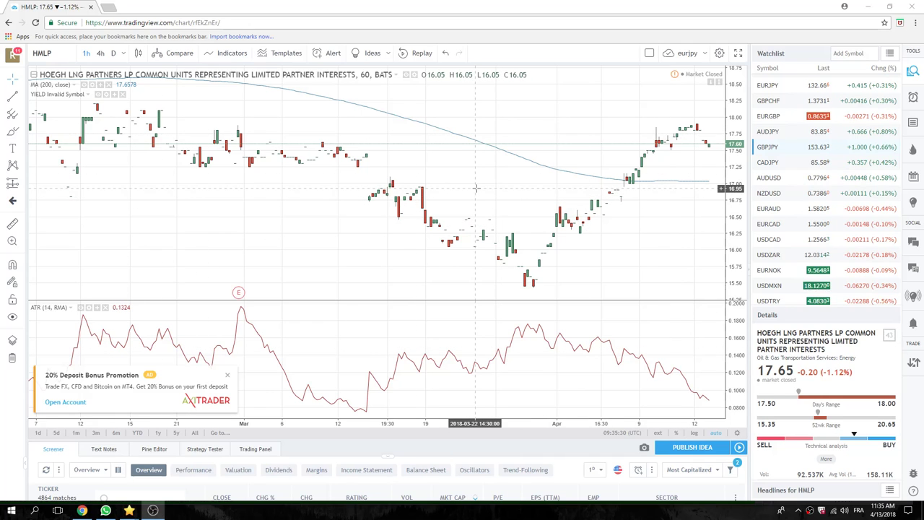
# Step through the GBPUSD, USDJPY and EURJPY charts from the watchlist.
pyautogui.scroll(5, 816, 215)
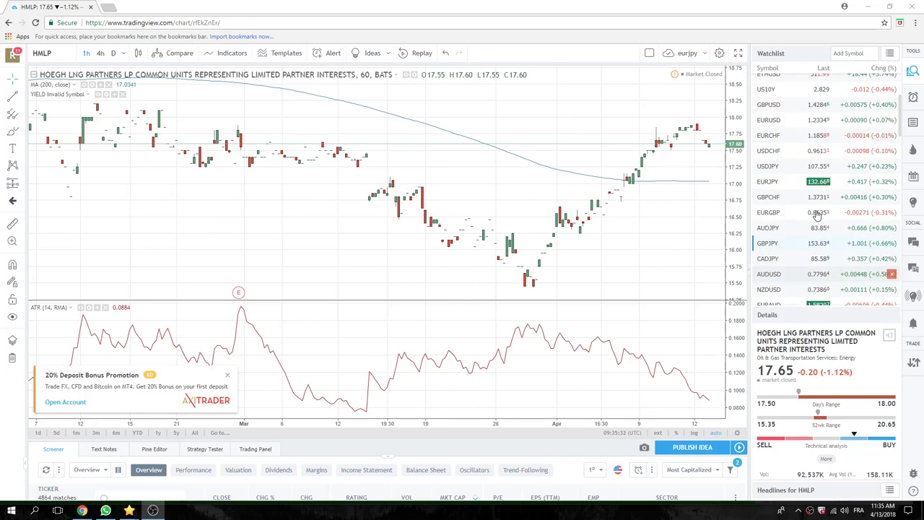
pyautogui.click(780, 182)
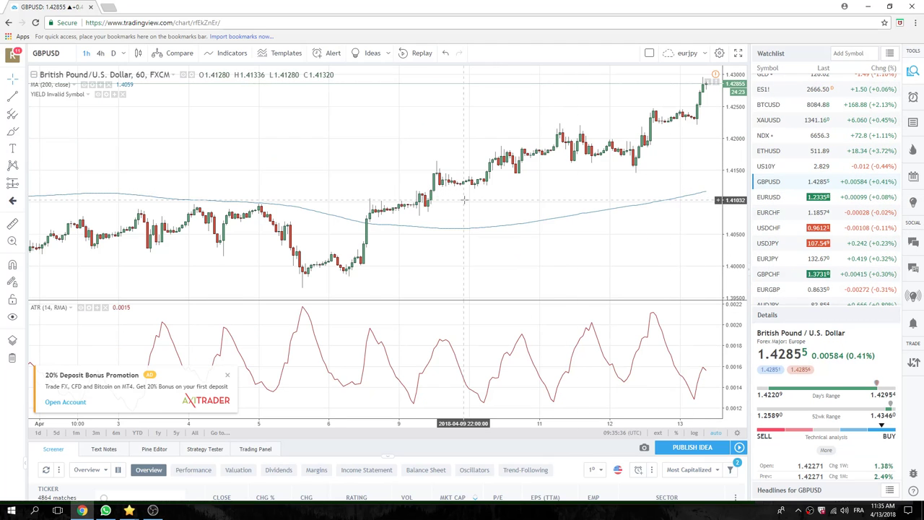
pyautogui.scroll(-2, 463, 200)
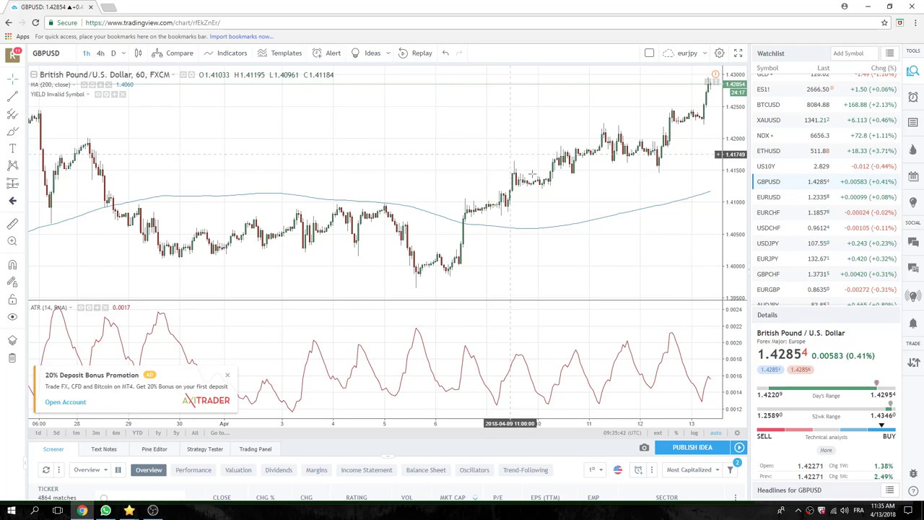
pyautogui.click(777, 246)
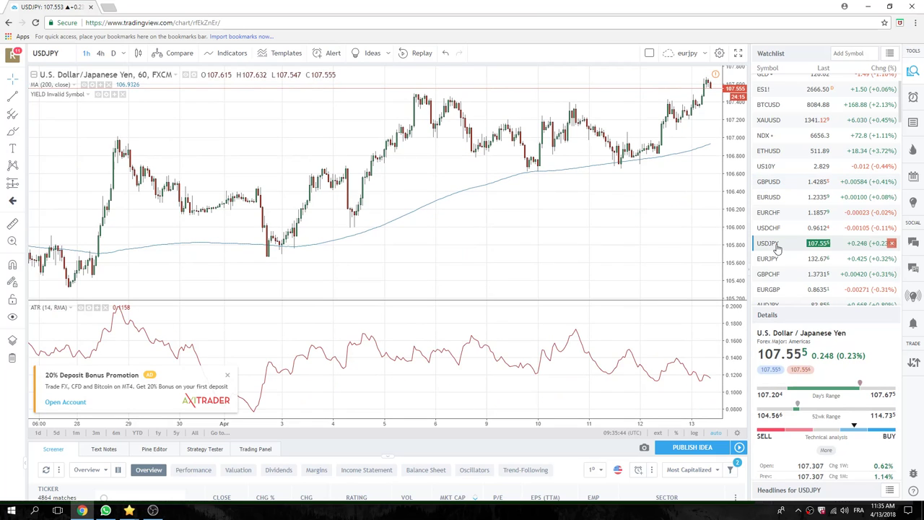
pyautogui.click(777, 262)
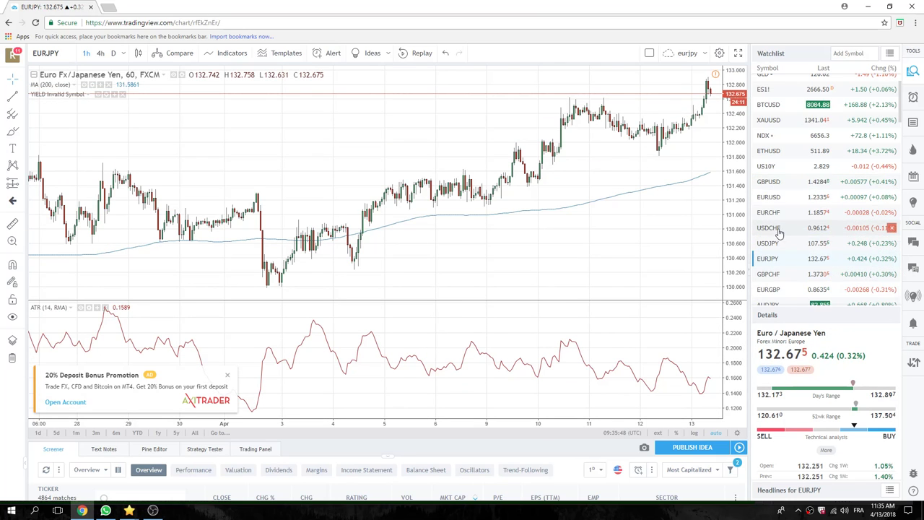
# Bring up the GBPJPY hourly chart and adjust the zoom to review its candles.
pyautogui.scroll(-1, 776, 275)
pyautogui.click(775, 300)
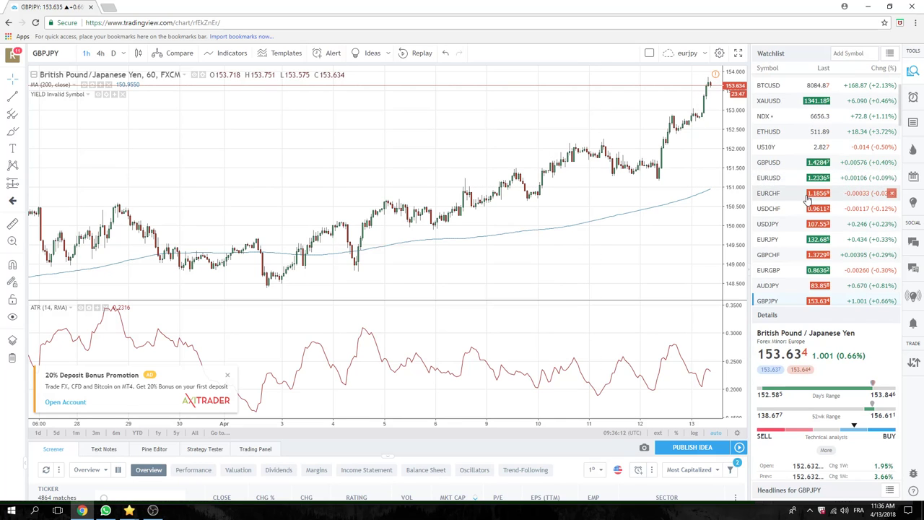
pyautogui.scroll(1, 808, 200)
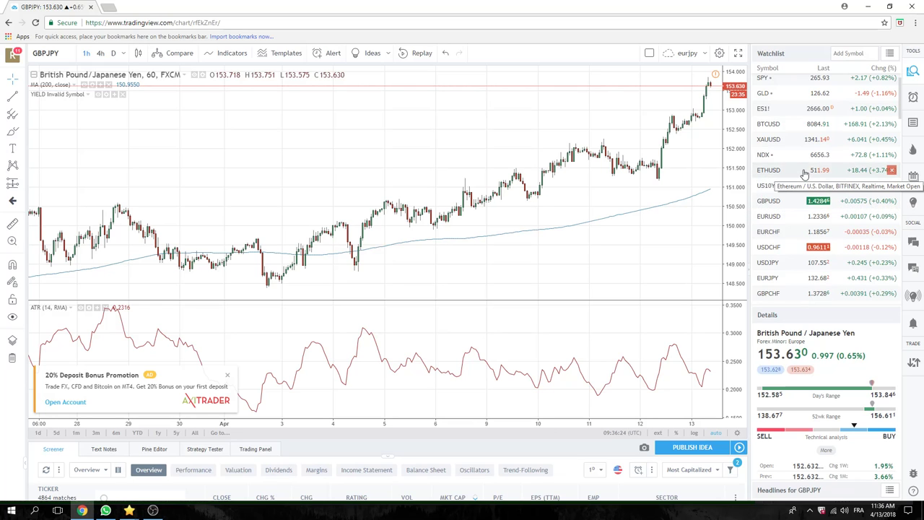
pyautogui.scroll(1, 801, 173)
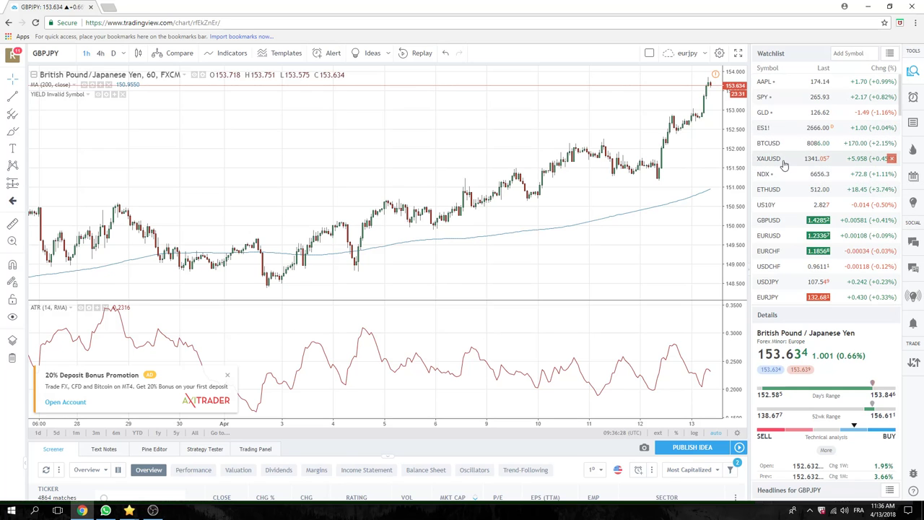
# Open the XAUUSD gold chart and zoom out to span early March to mid-April.
pyautogui.click(784, 162)
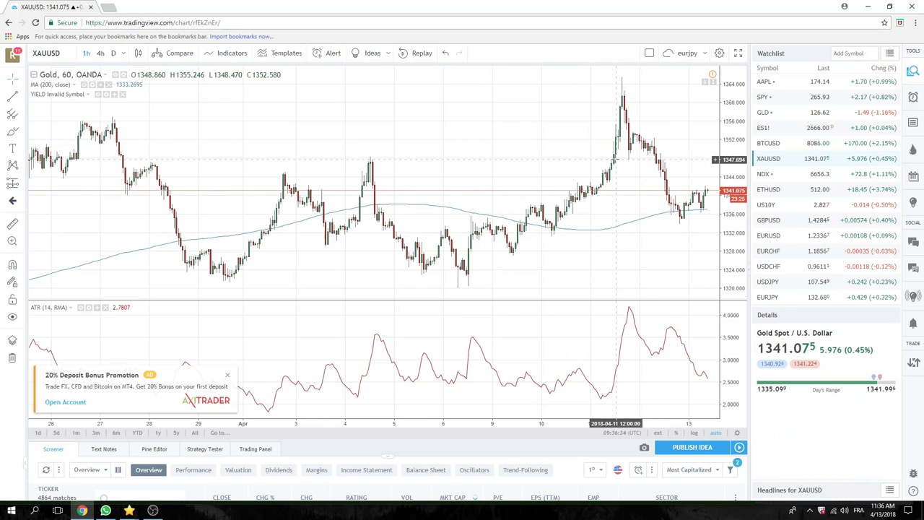
pyautogui.scroll(-3, 573, 171)
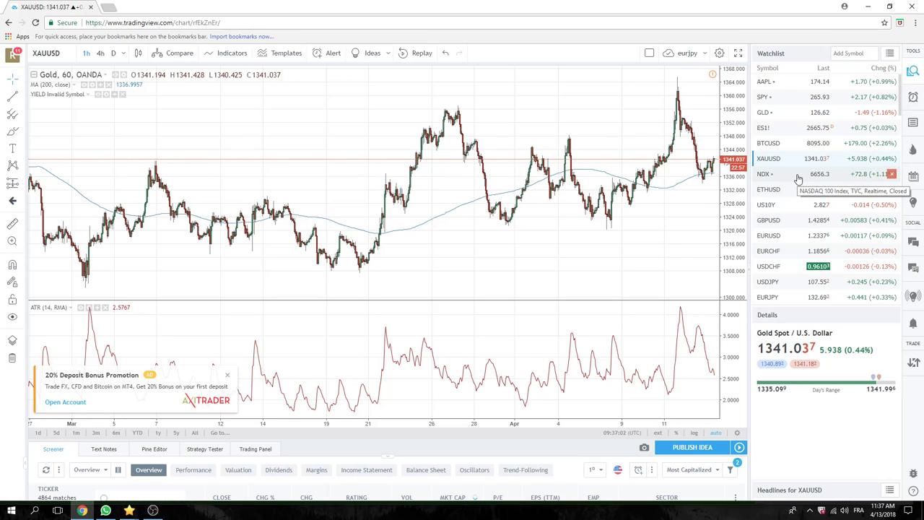
# Open the ES1! hourly chart and zoom in, then back out, over recent prices.
pyautogui.click(768, 129)
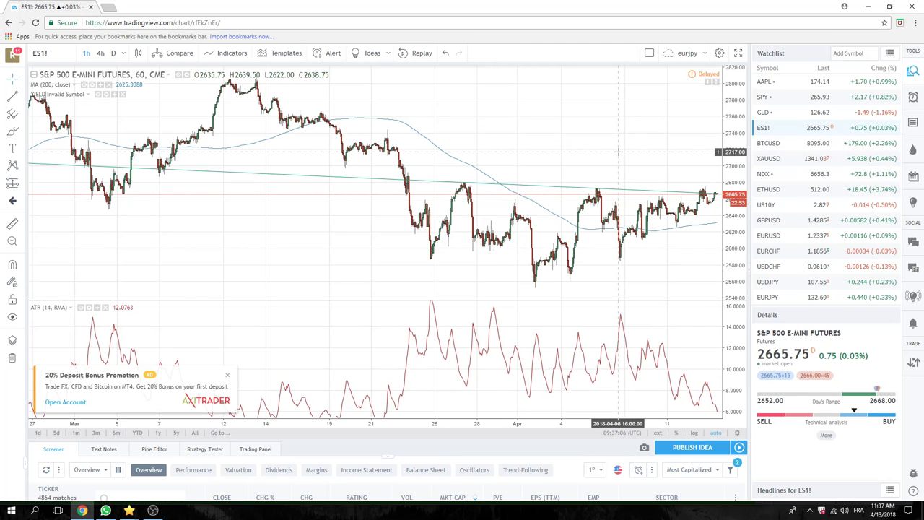
pyautogui.scroll(4, 618, 152)
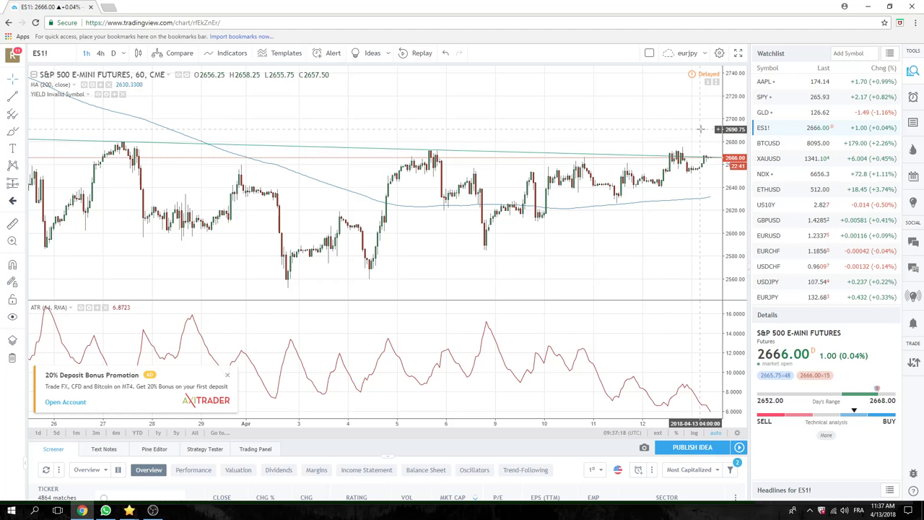
pyautogui.scroll(-5, 701, 129)
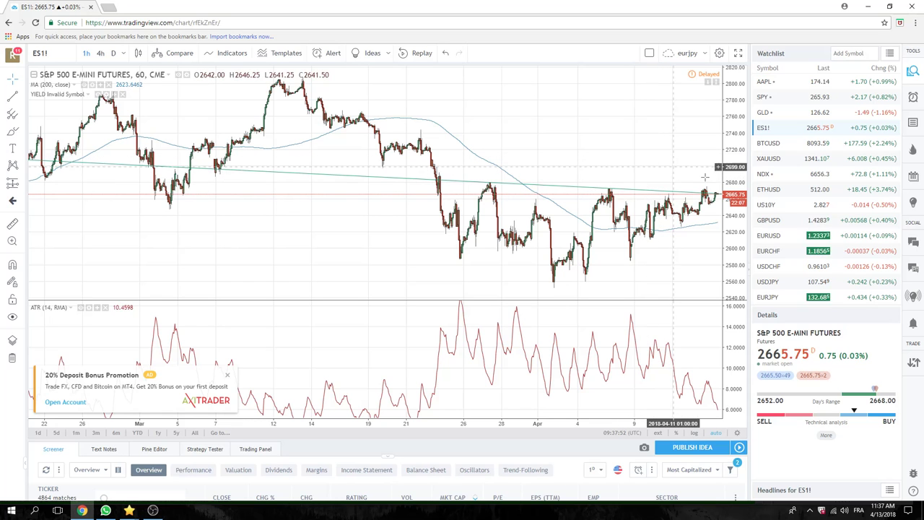
# Return to the USDJPY hourly chart, zoom in and out, and scroll down the watchlist.
pyautogui.click(773, 283)
pyautogui.scroll(5, 635, 241)
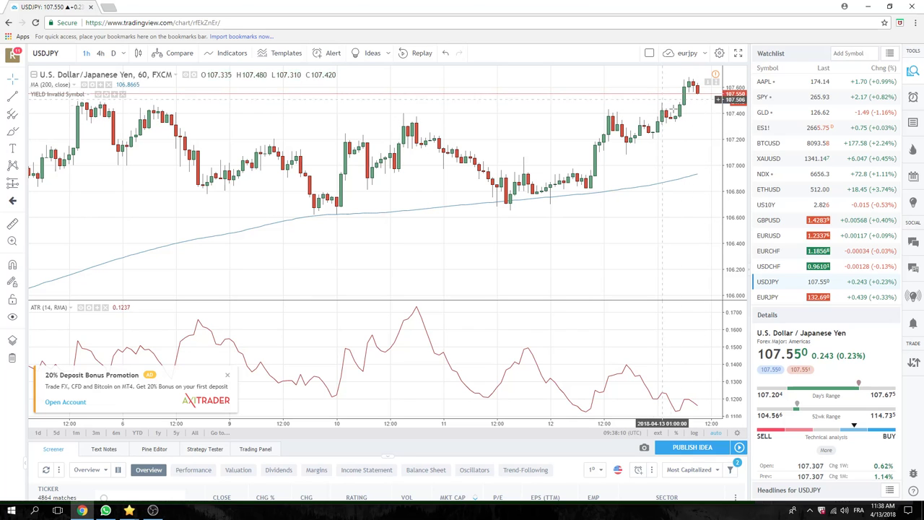
pyautogui.scroll(-5, 636, 181)
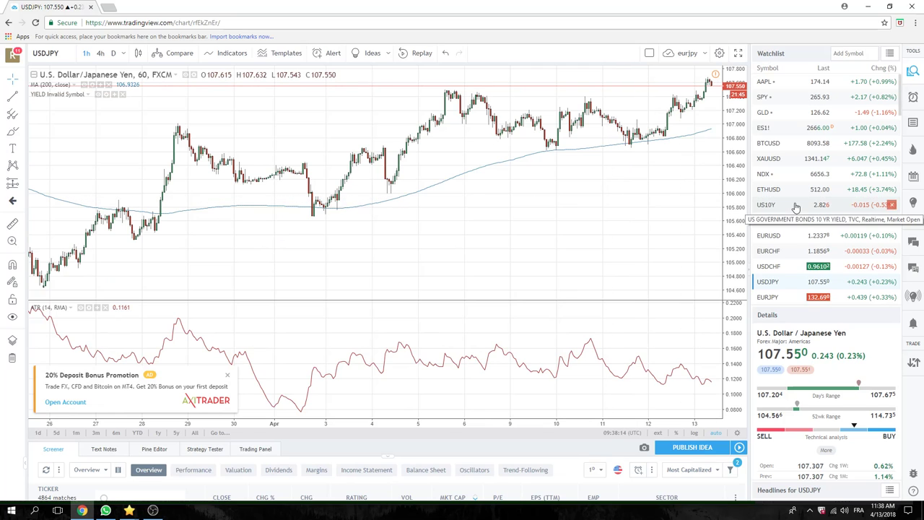
pyautogui.scroll(-1, 807, 230)
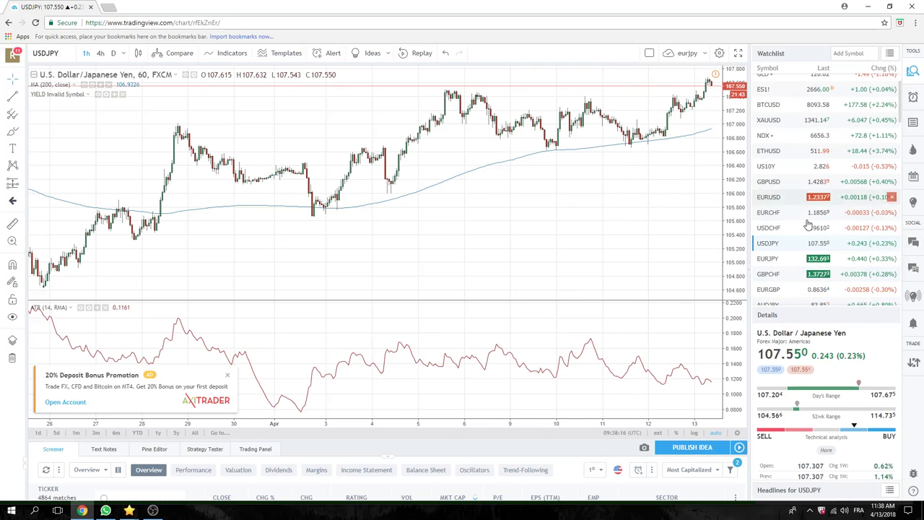
pyautogui.scroll(-1, 802, 193)
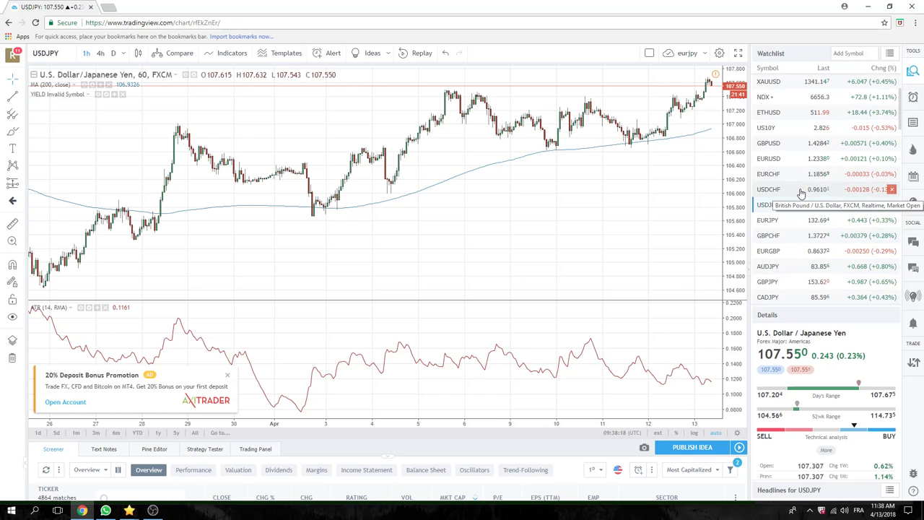
# Open the AUDJPY daily chart, spanning late 2016 to April 2018.
pyautogui.click(772, 266)
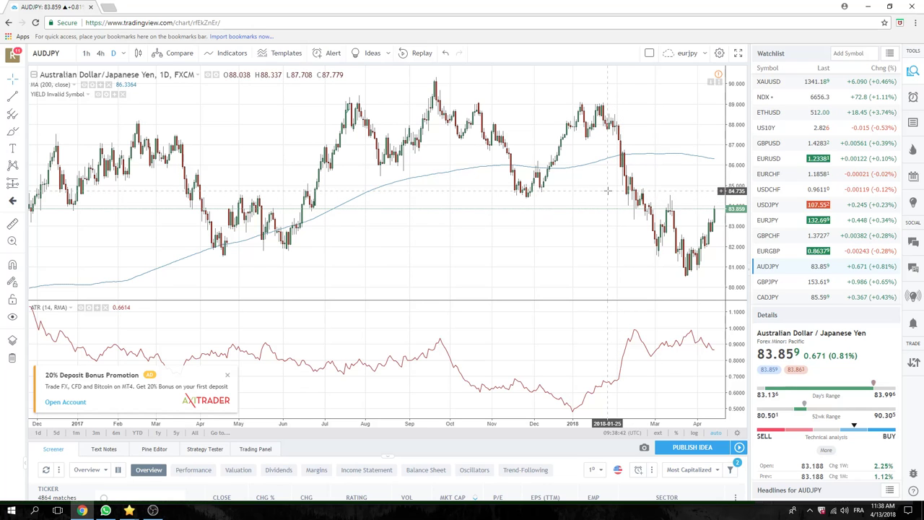
pyautogui.scroll(-2, 834, 218)
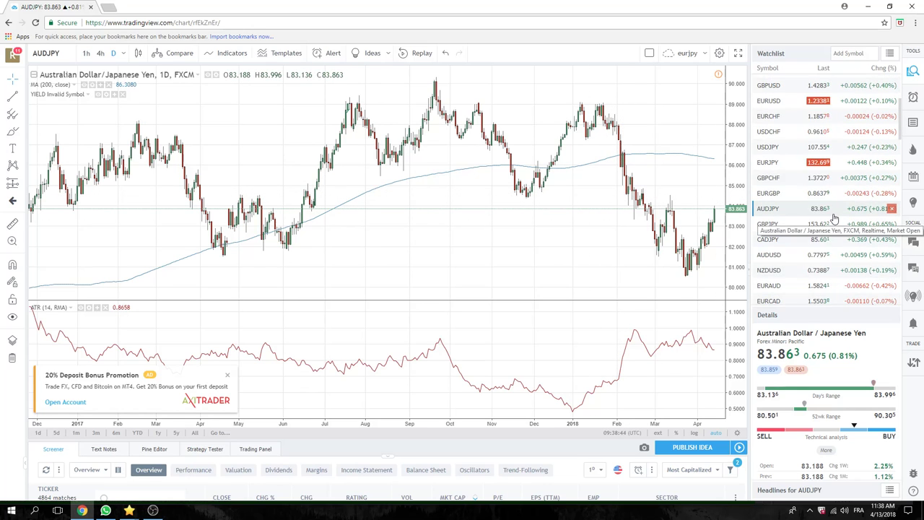
pyautogui.scroll(2, 768, 148)
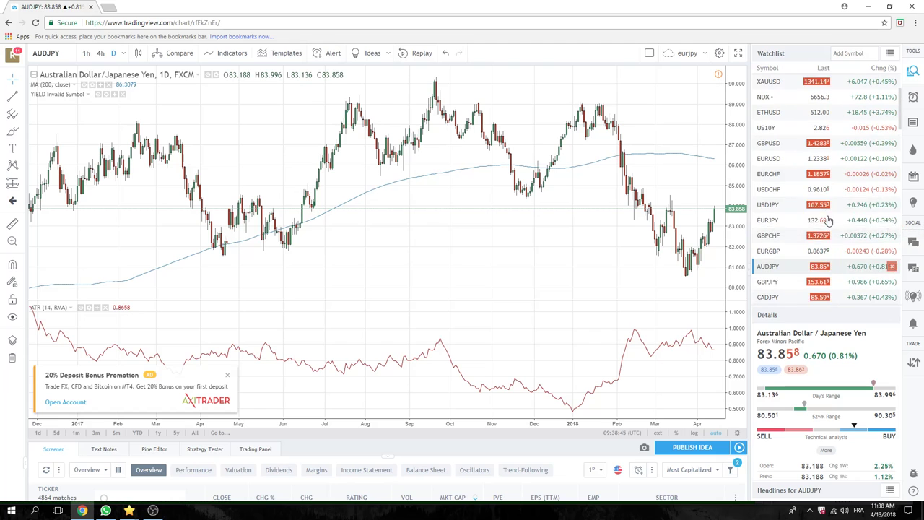
# Open EURUSD and set the chart interval to 4-hour candles.
pyautogui.click(769, 158)
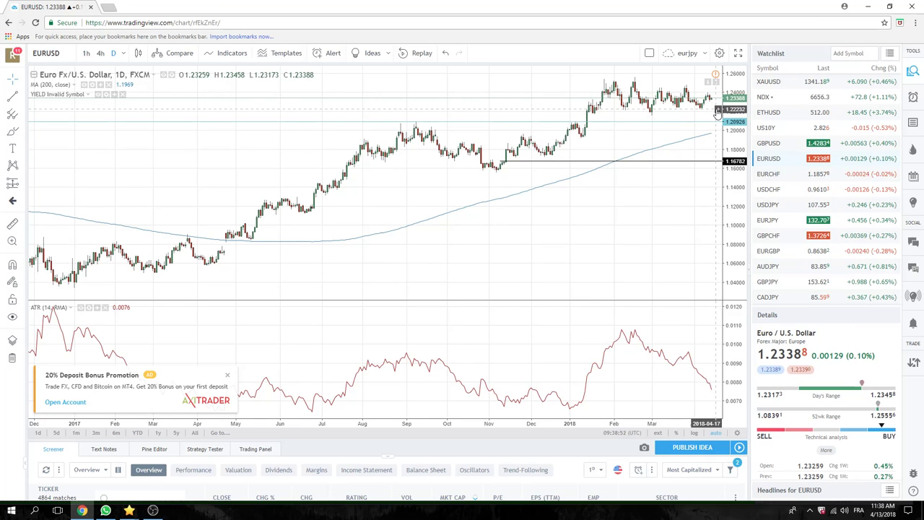
pyautogui.click(100, 53)
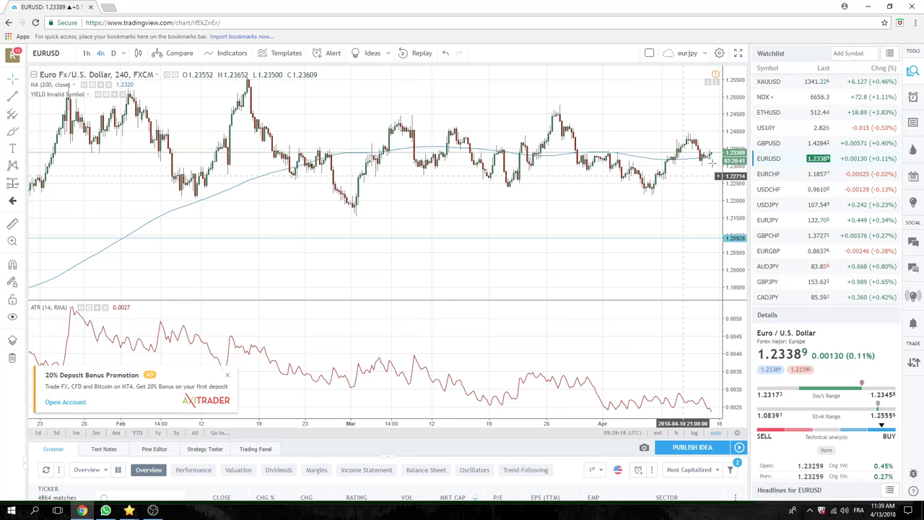
# Review the GBPUSD 4-hour chart, zooming in and out.
pyautogui.click(770, 143)
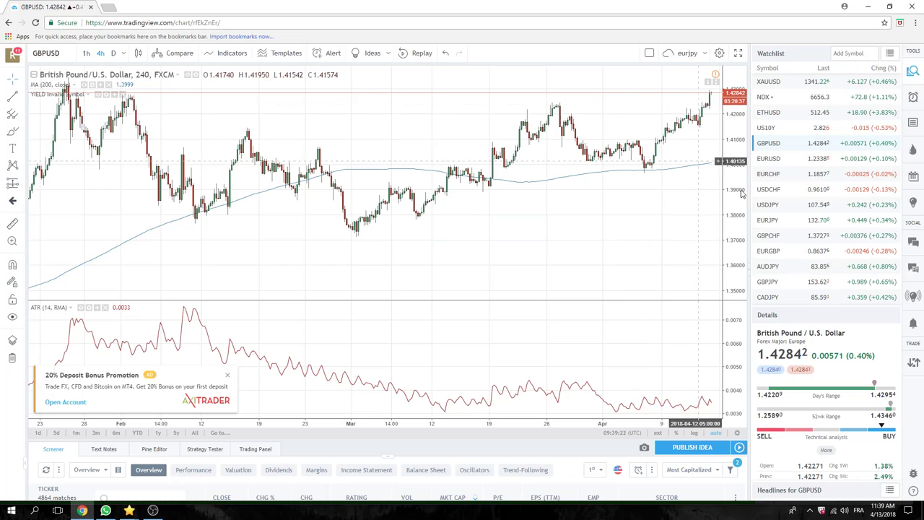
pyautogui.scroll(-3, 629, 169)
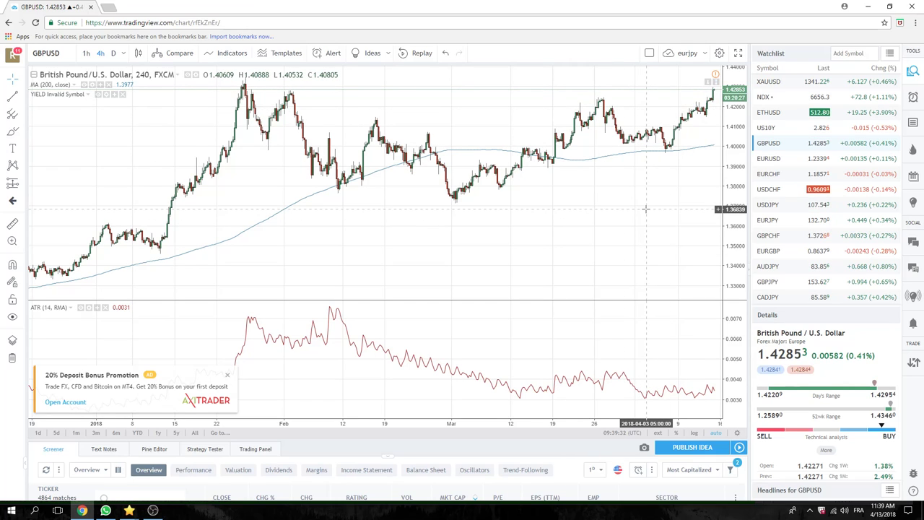
pyautogui.scroll(4, 603, 202)
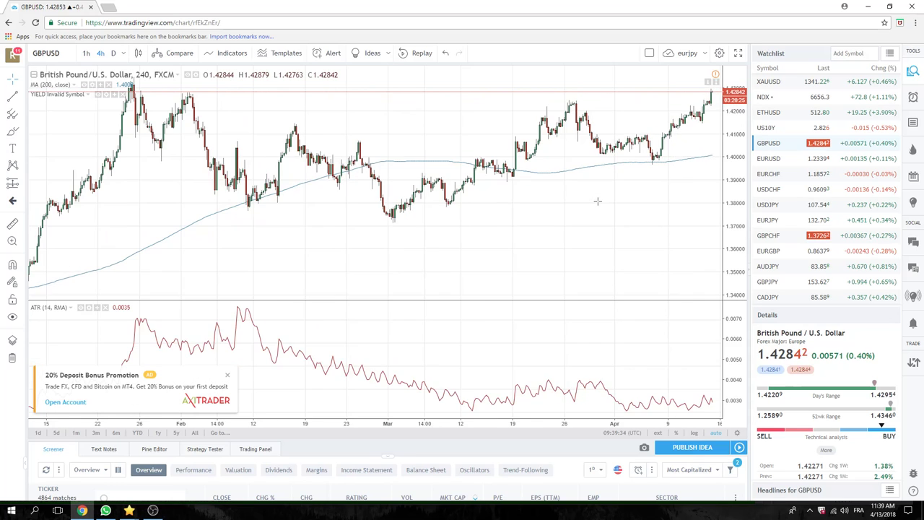
pyautogui.scroll(-1, 798, 224)
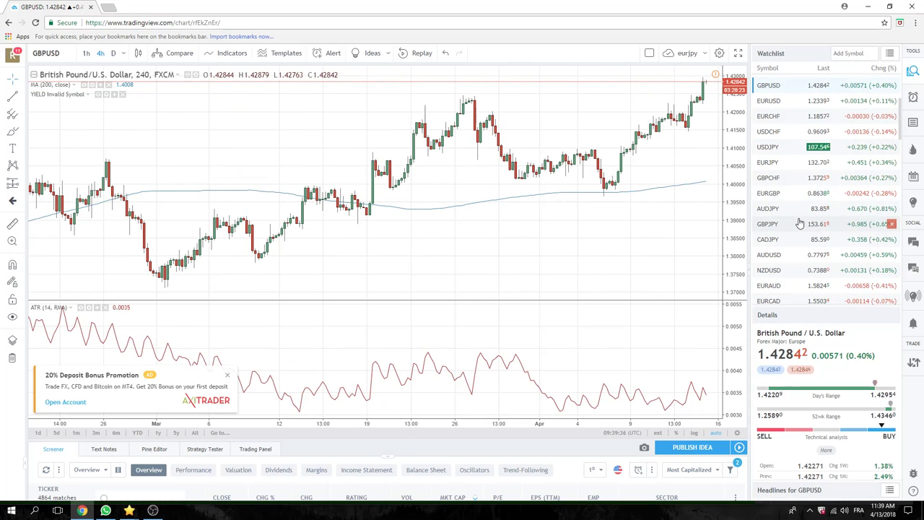
# Open EURGBP on daily candles and zoom out to February 2017 onward.
pyautogui.click(787, 193)
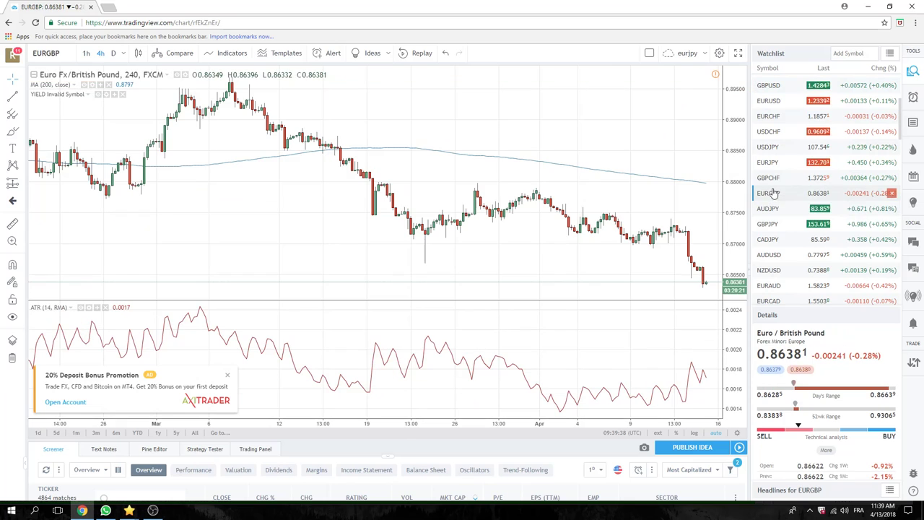
pyautogui.click(113, 53)
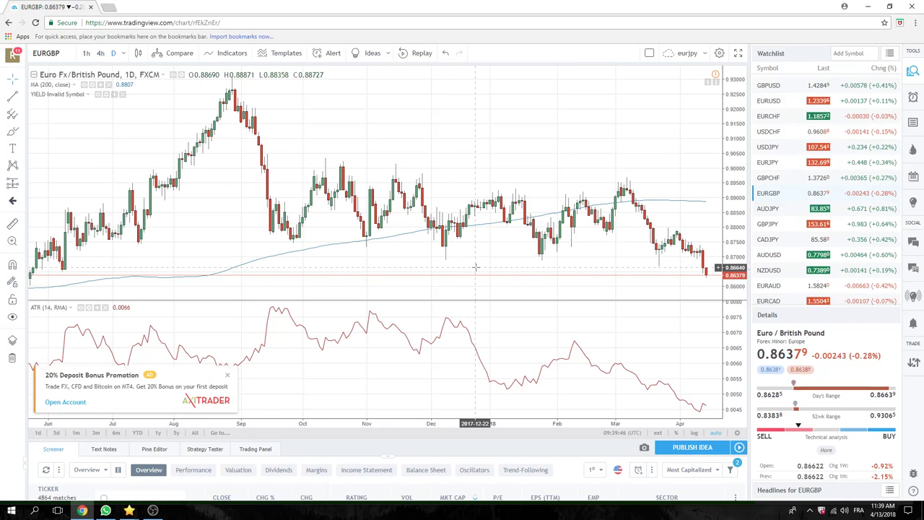
pyautogui.scroll(-2, 476, 266)
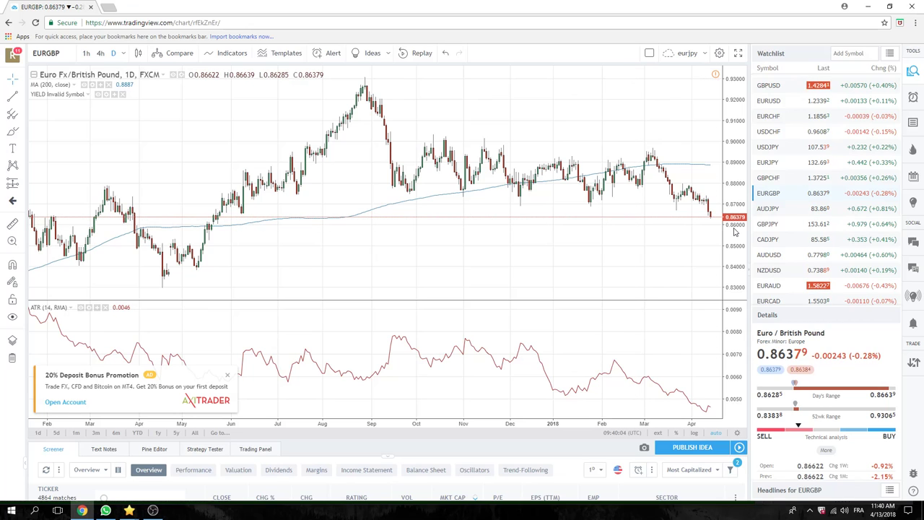
pyautogui.scroll(-3, 784, 218)
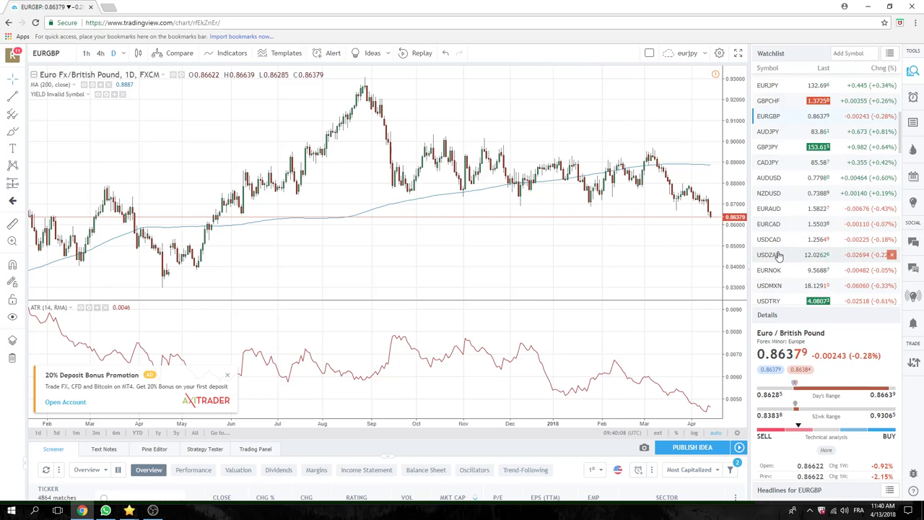
# Open the USDZAR daily chart and scroll the watchlist back to the top.
pyautogui.click(770, 255)
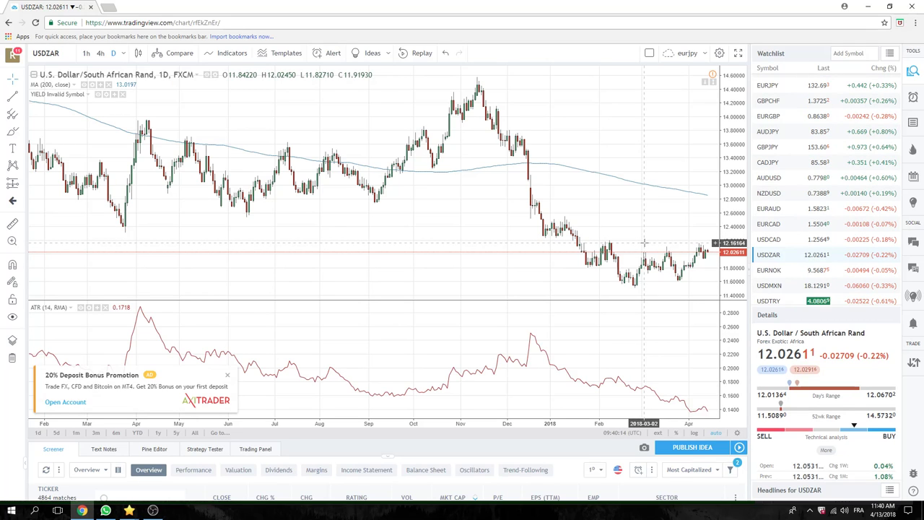
pyautogui.scroll(-1, 788, 194)
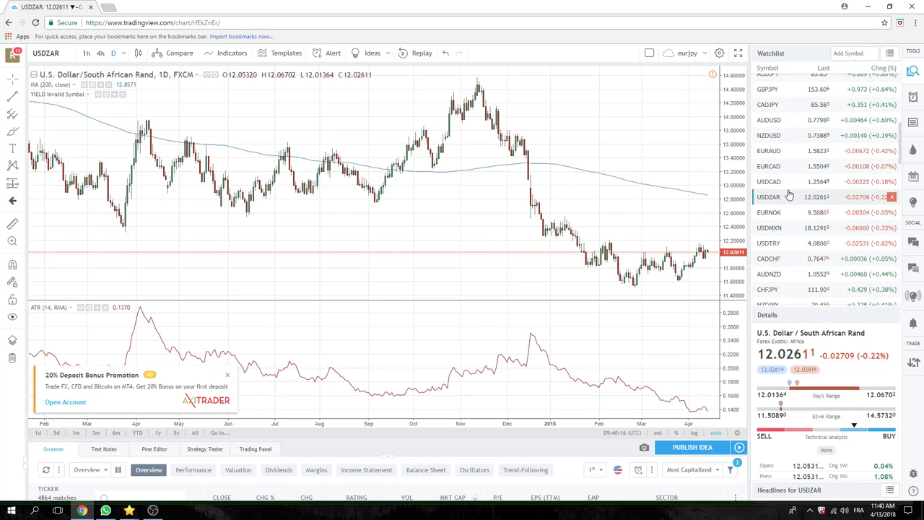
pyautogui.scroll(1, 798, 203)
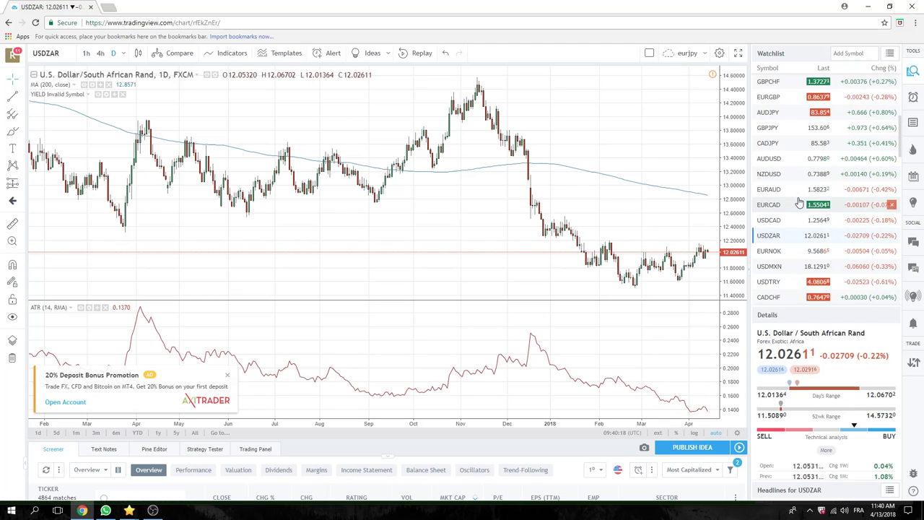
pyautogui.scroll(2, 799, 205)
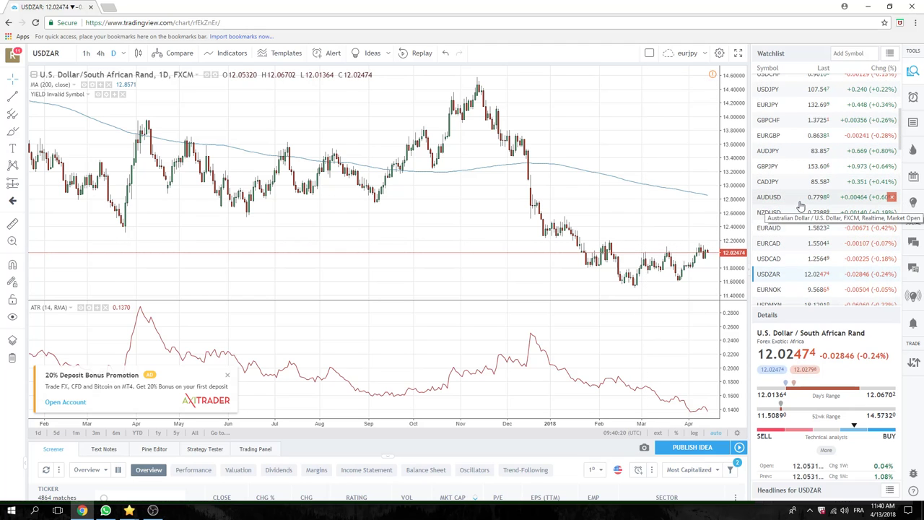
pyautogui.scroll(1, 800, 206)
pyautogui.scroll(1, 800, 206)
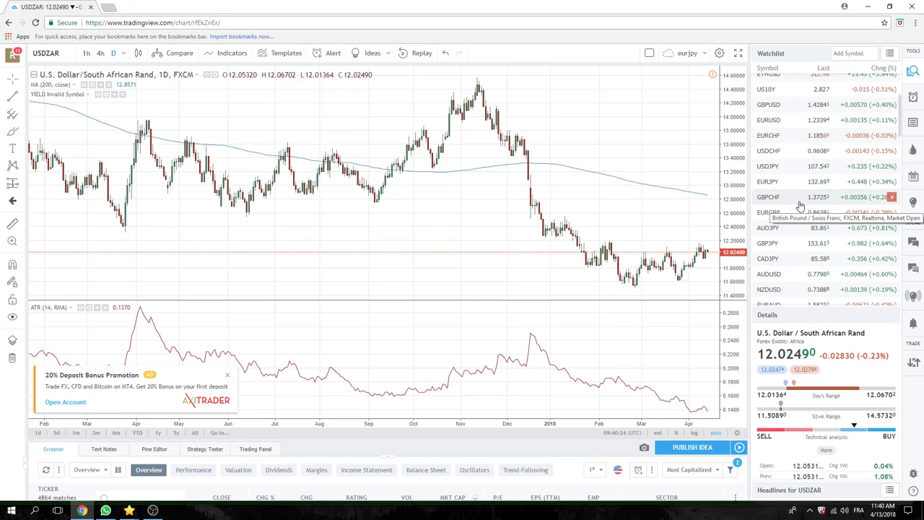
pyautogui.scroll(1, 800, 206)
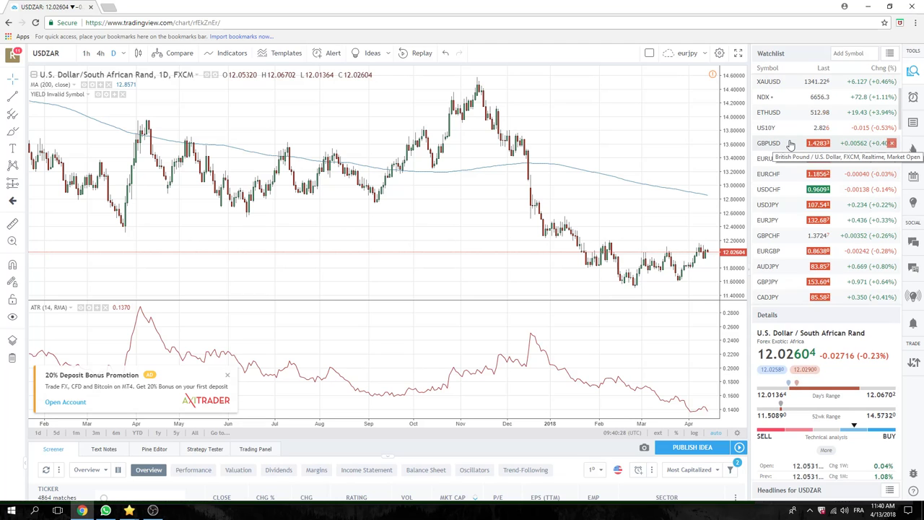
# Open the GBPJPY daily chart and close the 20% Deposit Bonus Promotion ad.
pyautogui.click(776, 282)
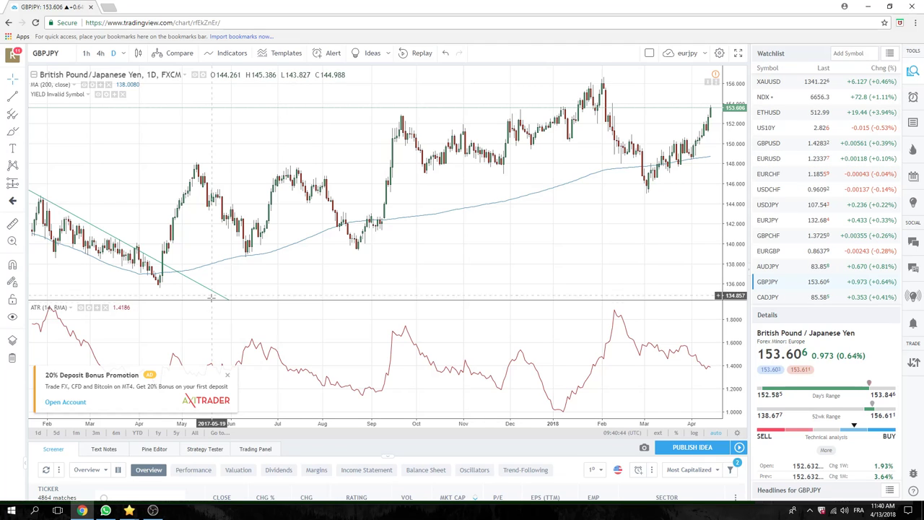
pyautogui.click(227, 374)
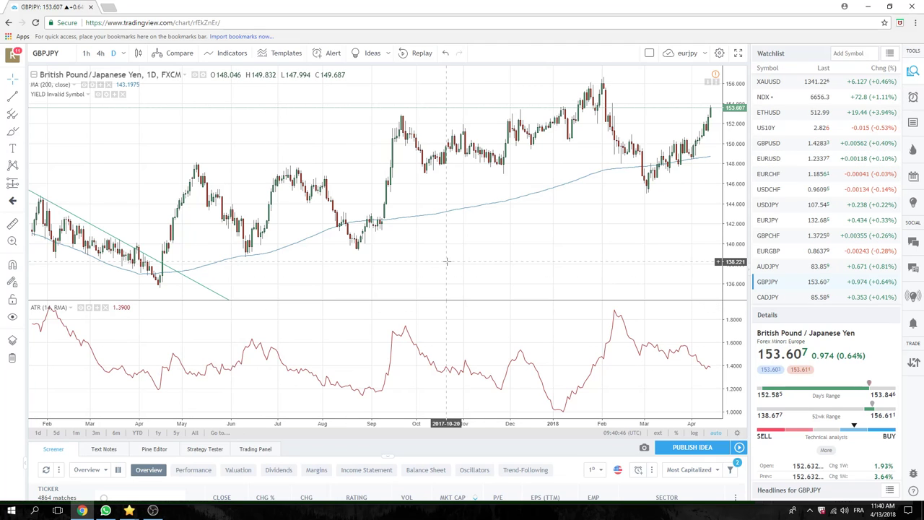